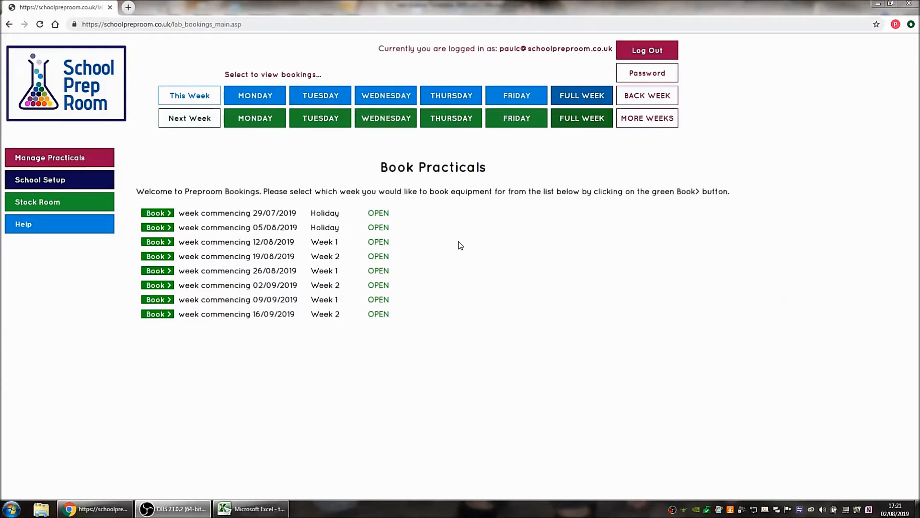
- Open the school's timetable upload page and review the required CSV layout and the SIMS export instructions
click(84, 181)
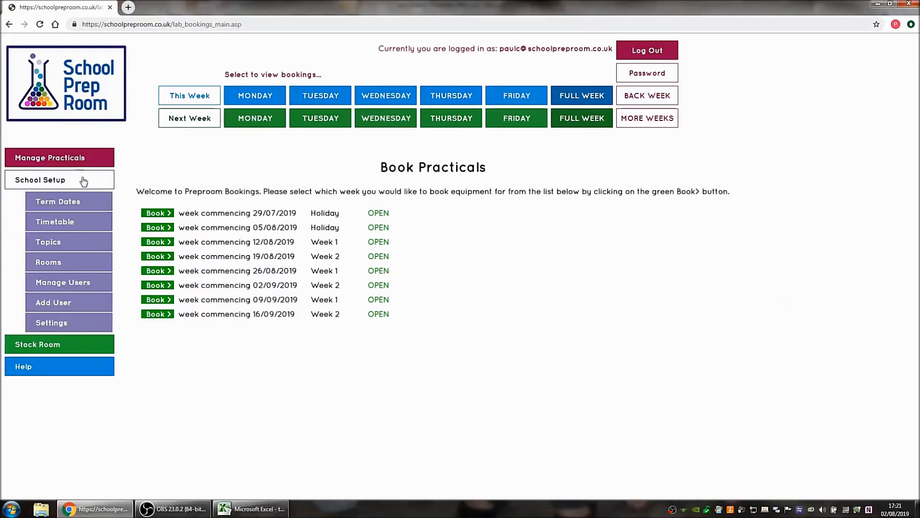
click(83, 219)
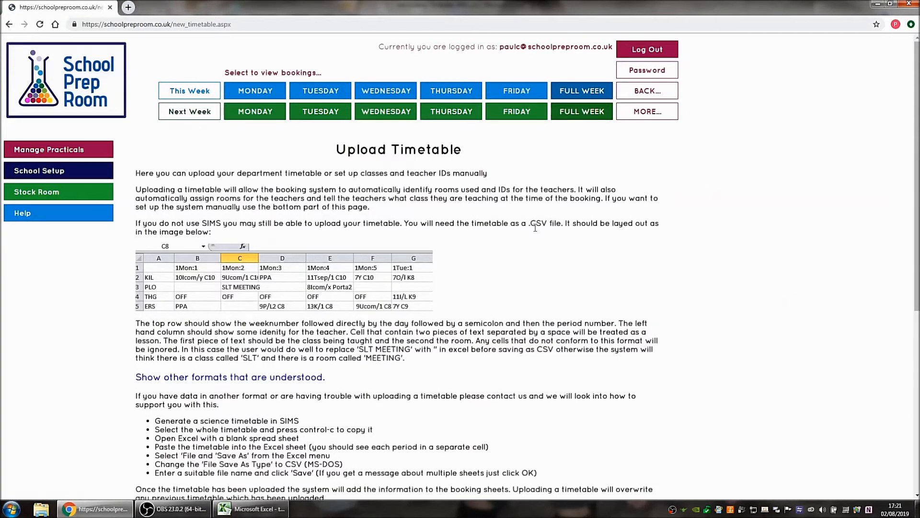
scroll(535, 228, down, 1)
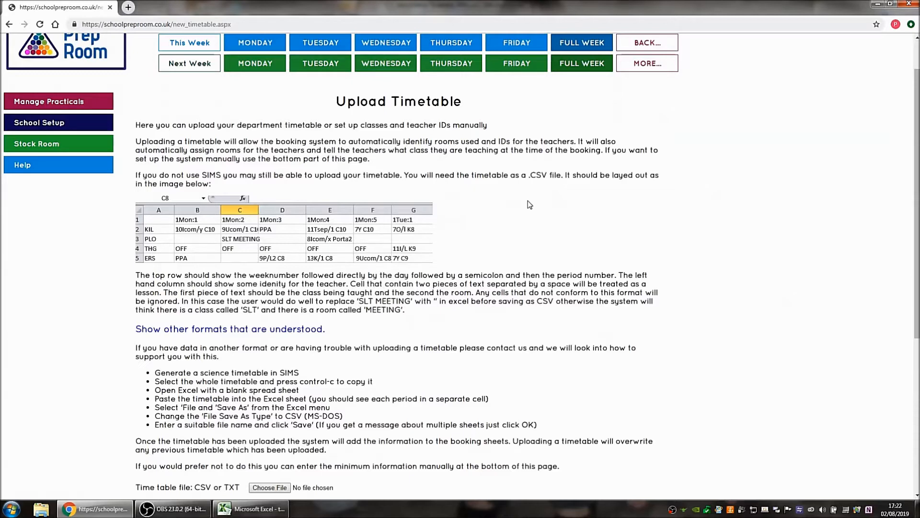
- Switch to Excel and replace every "SLT MEETING" entry in the science timetable with nothing
mouse_move(267, 514)
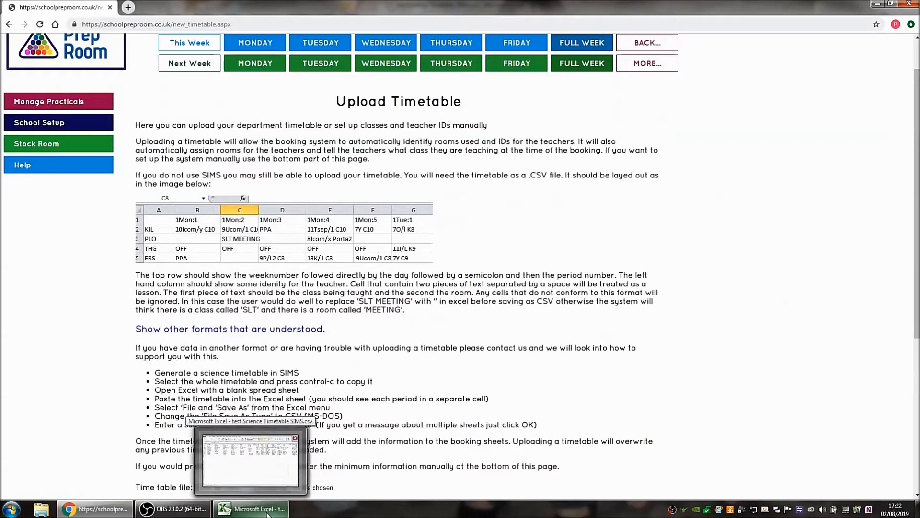
click(267, 514)
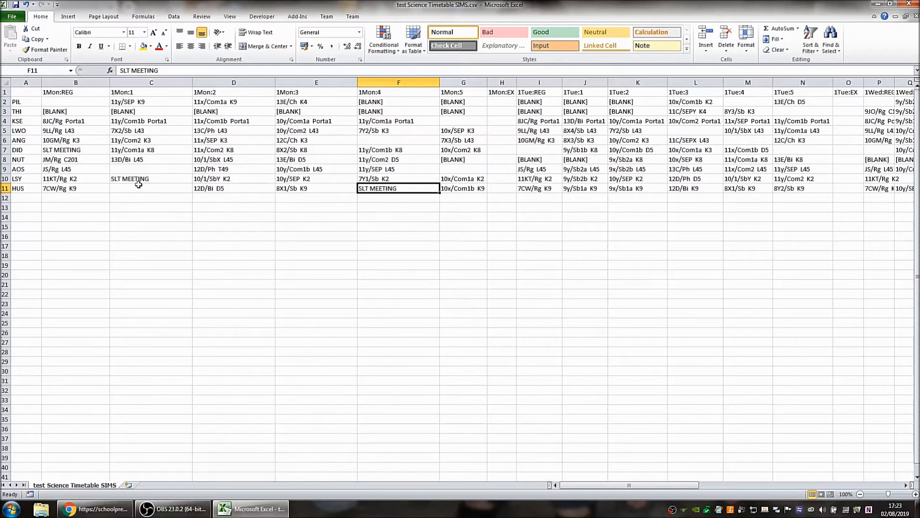
click(831, 43)
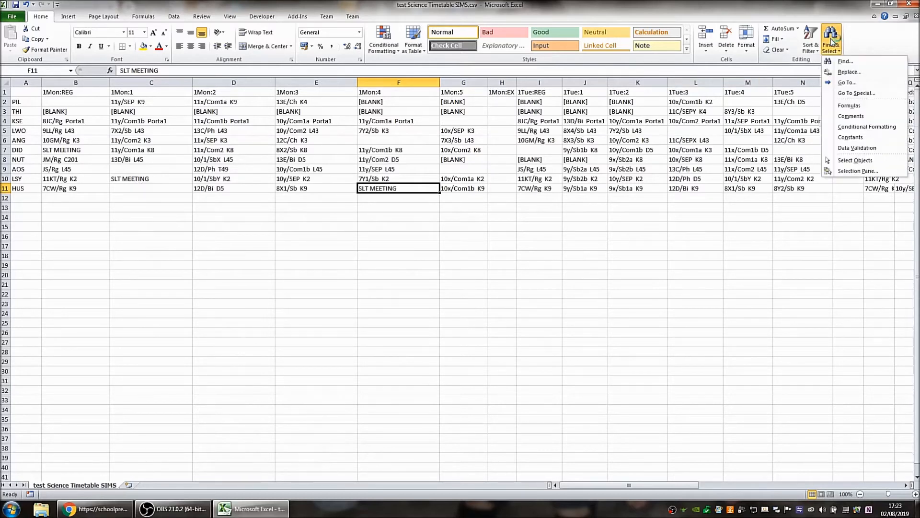
click(850, 72)
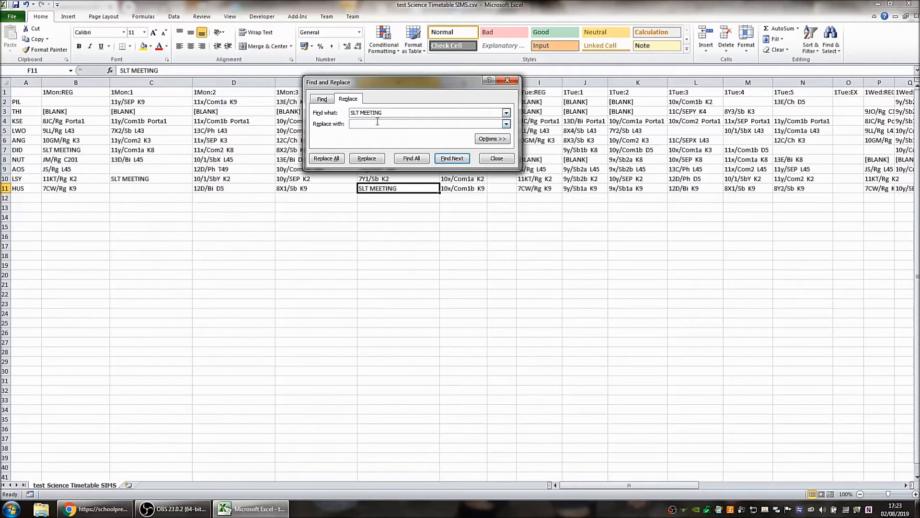
click(326, 159)
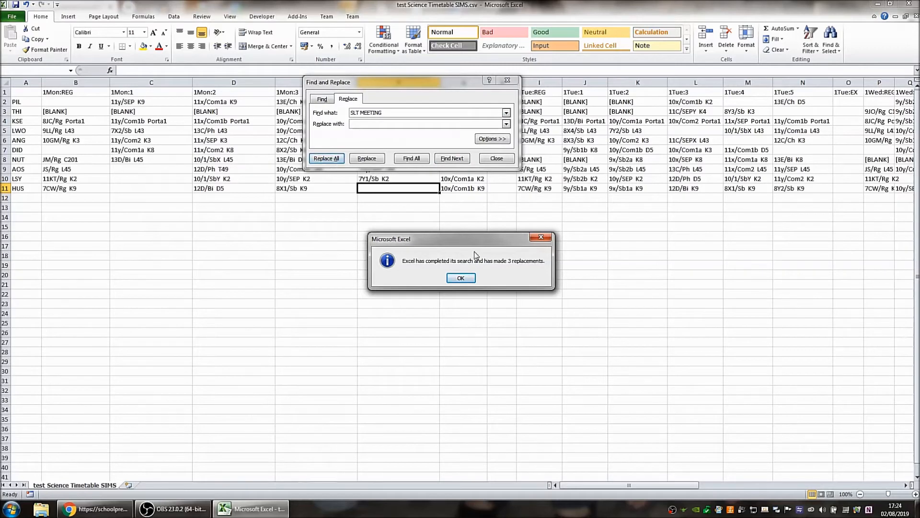
click(461, 279)
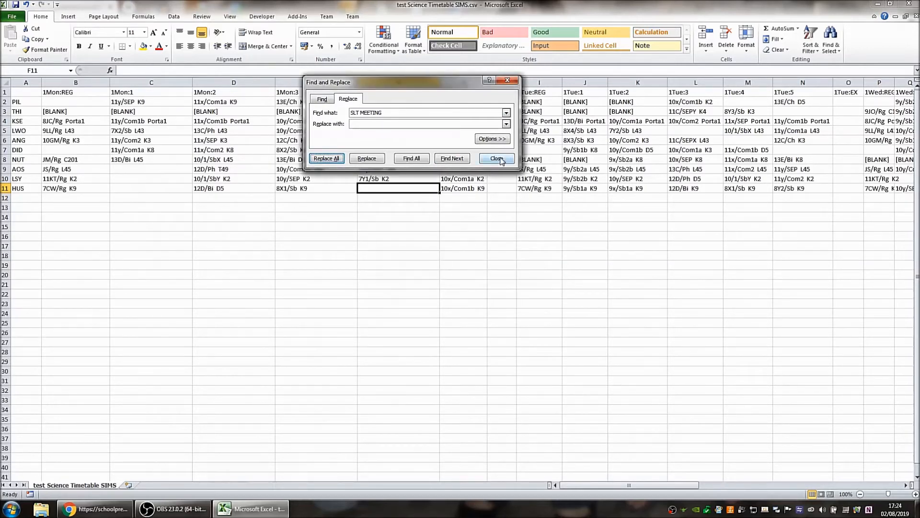
click(497, 159)
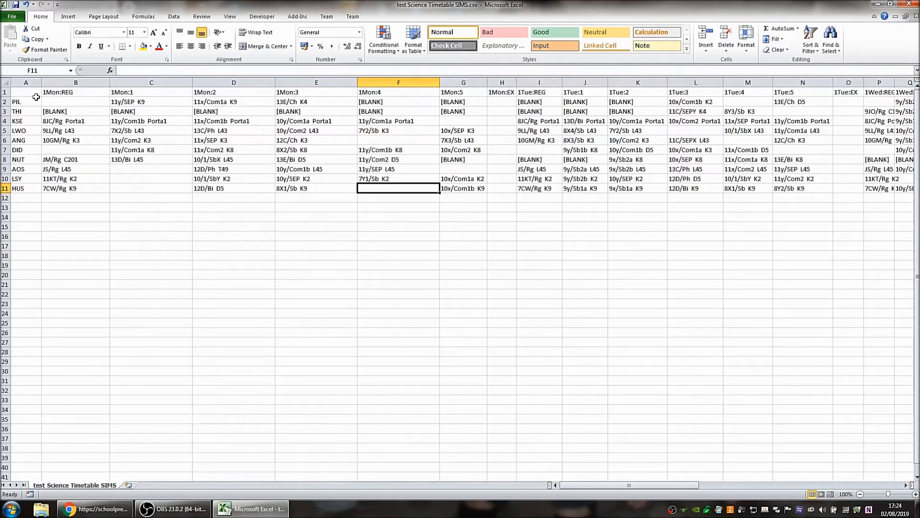
- Save the timetable in CSV (MS-DOS) format as test Science Timetable SIMS.csv in the 1 school info folder, replacing the existing file
click(12, 17)
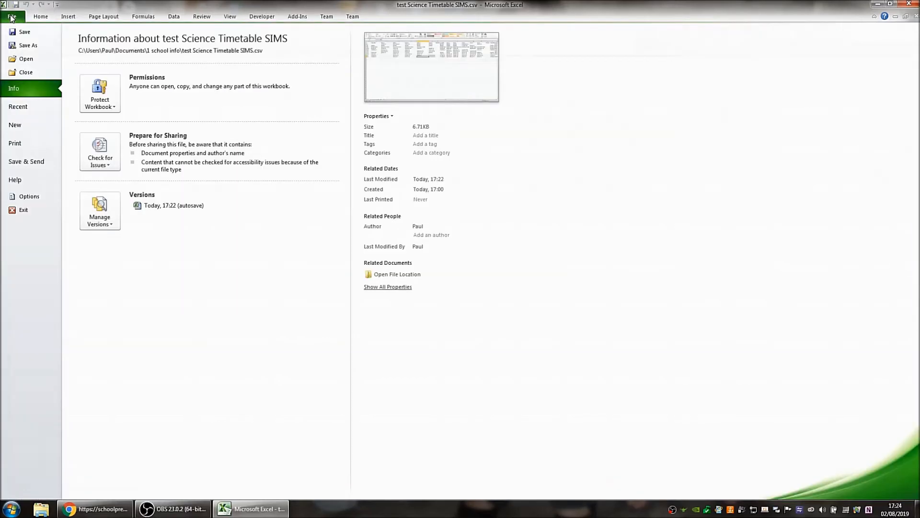
click(28, 46)
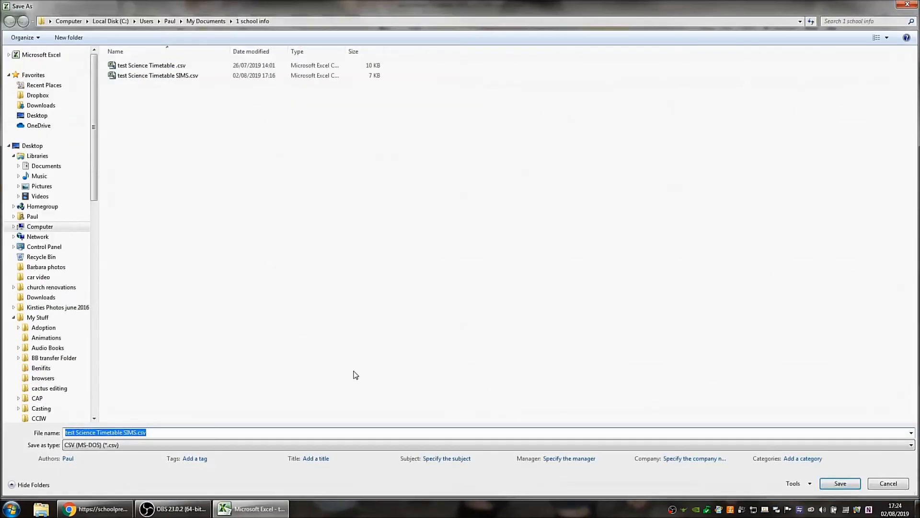
click(421, 444)
click(421, 444)
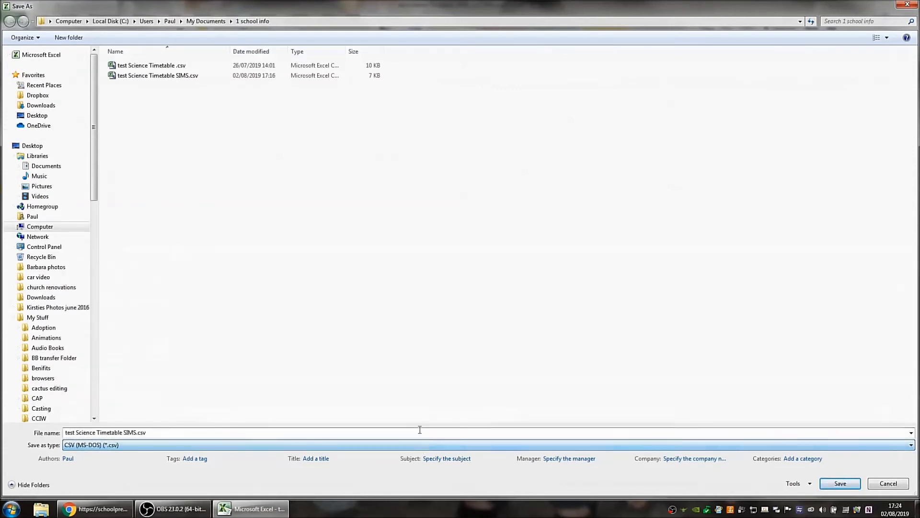
click(418, 445)
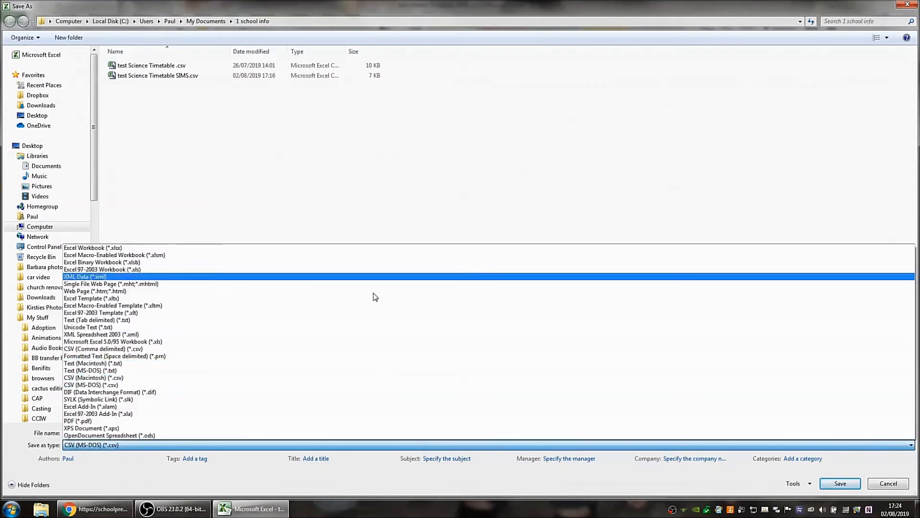
click(334, 386)
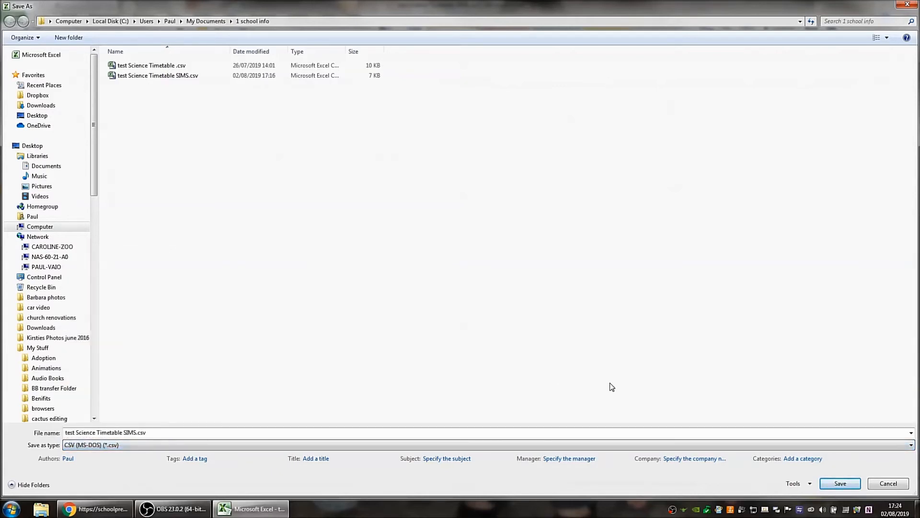
click(844, 485)
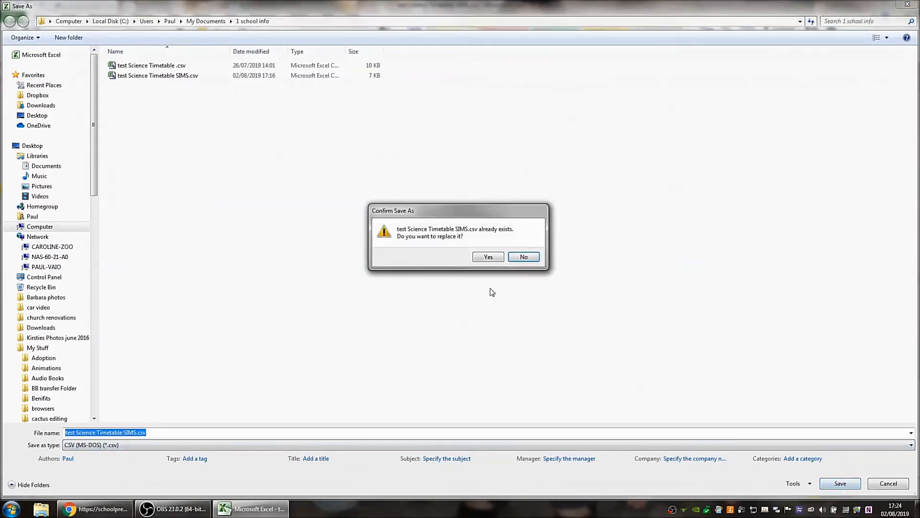
click(488, 257)
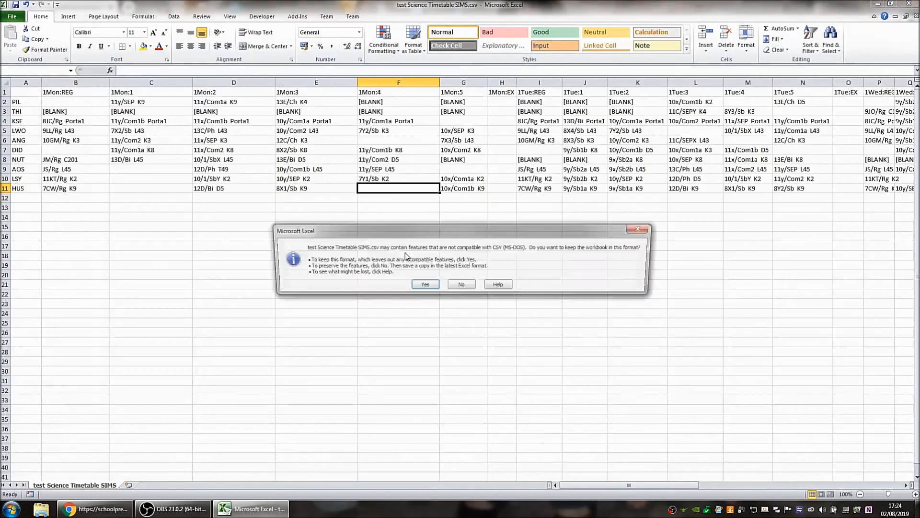
click(463, 286)
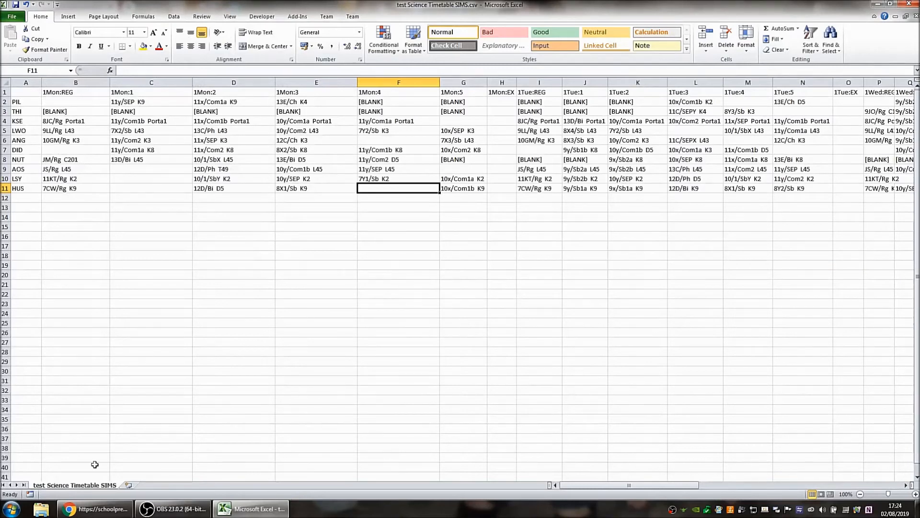
- Switch back to Chrome and upload test Science Timetable SIMS.csv as the new department timetable
mouse_move(96, 513)
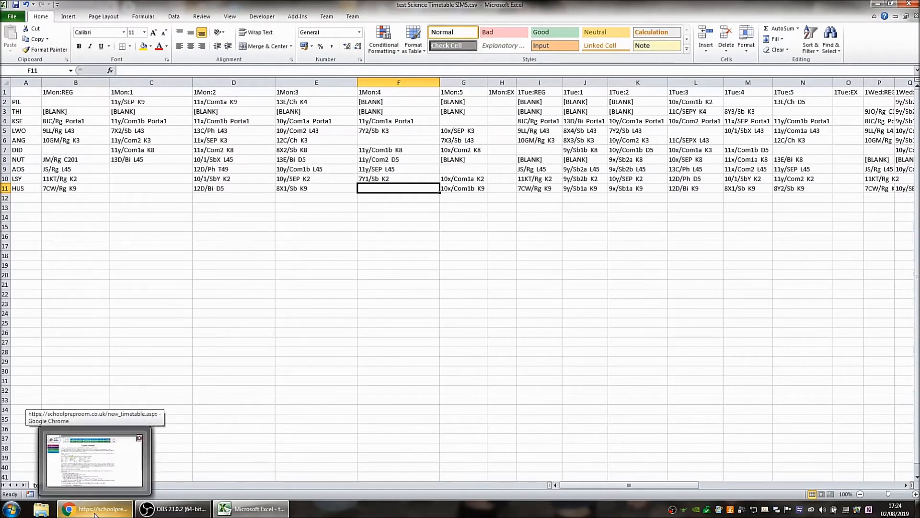
click(95, 513)
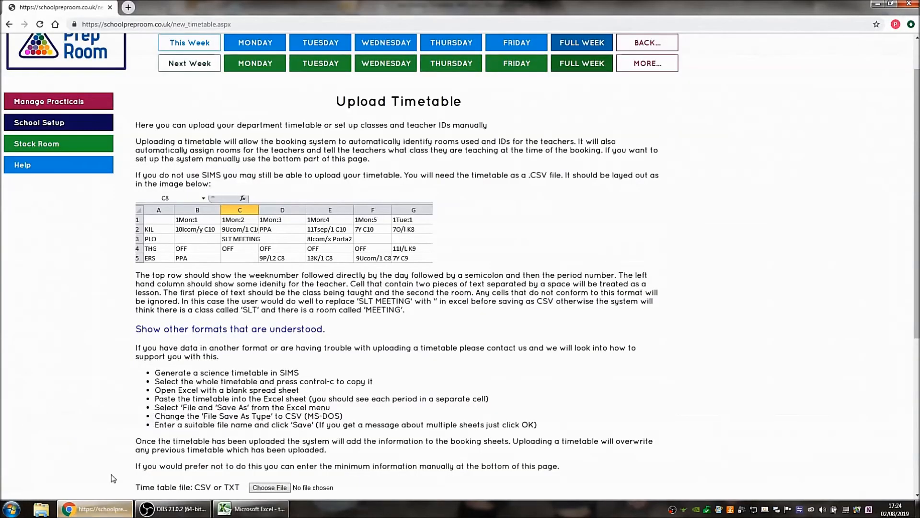
scroll(420, 301, down, 2)
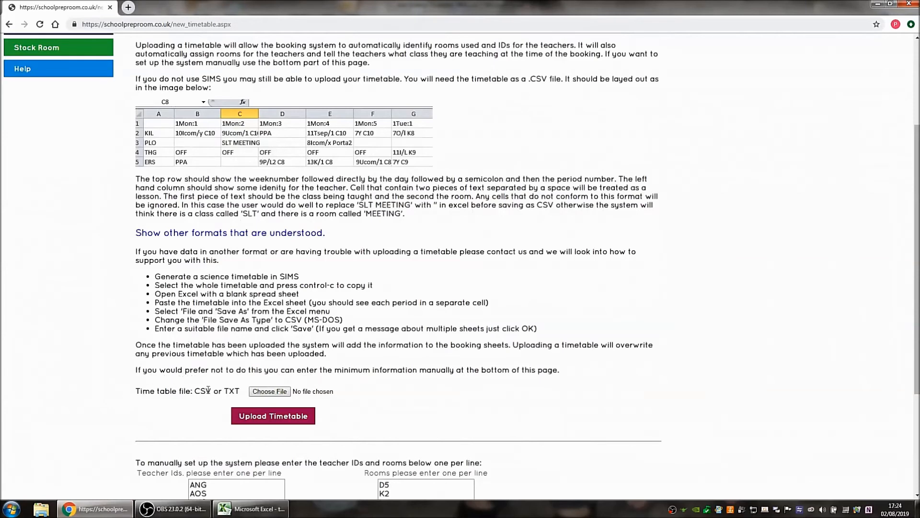
click(285, 392)
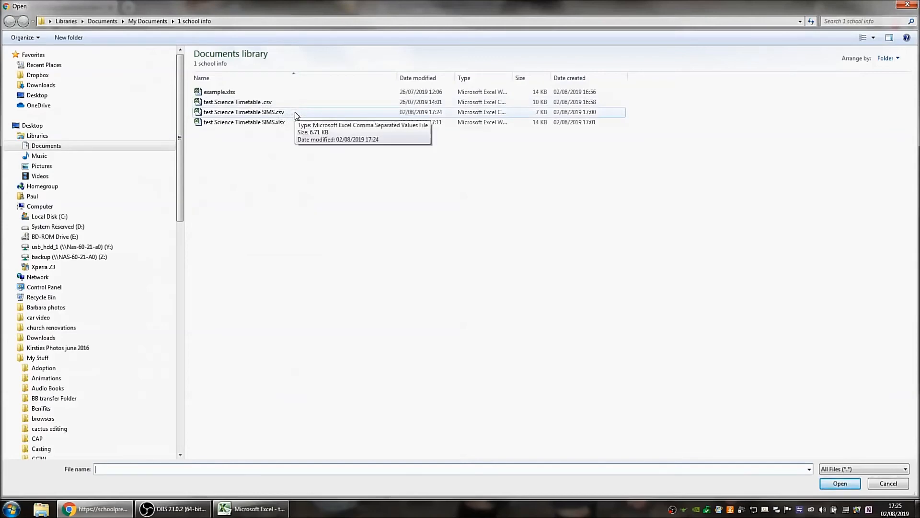
click(295, 114)
double_click(294, 112)
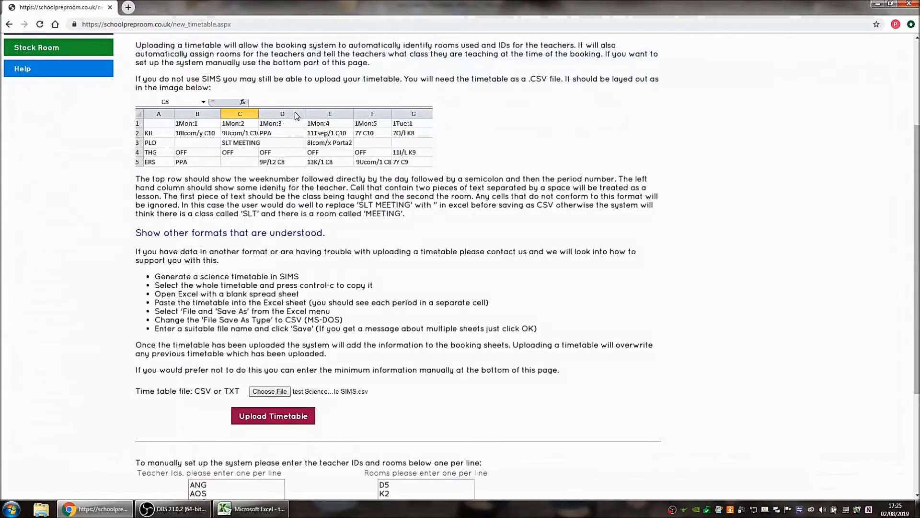
click(271, 415)
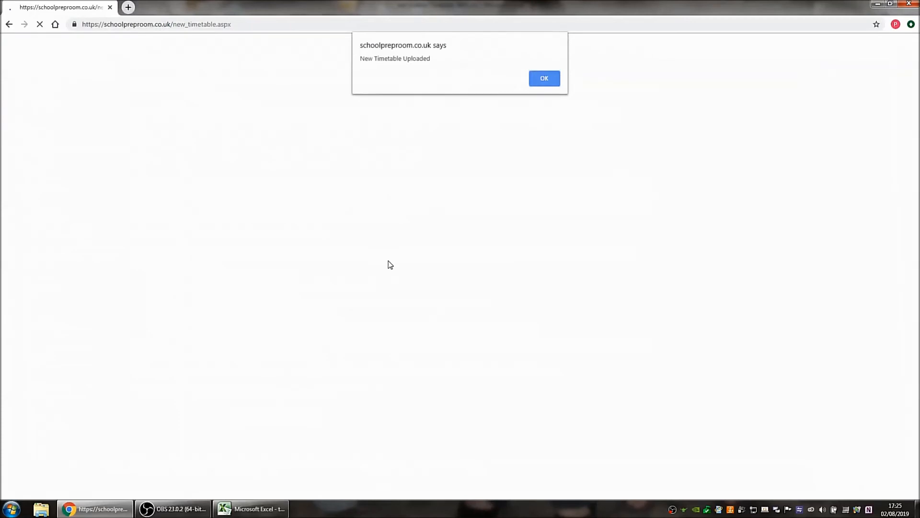
click(545, 78)
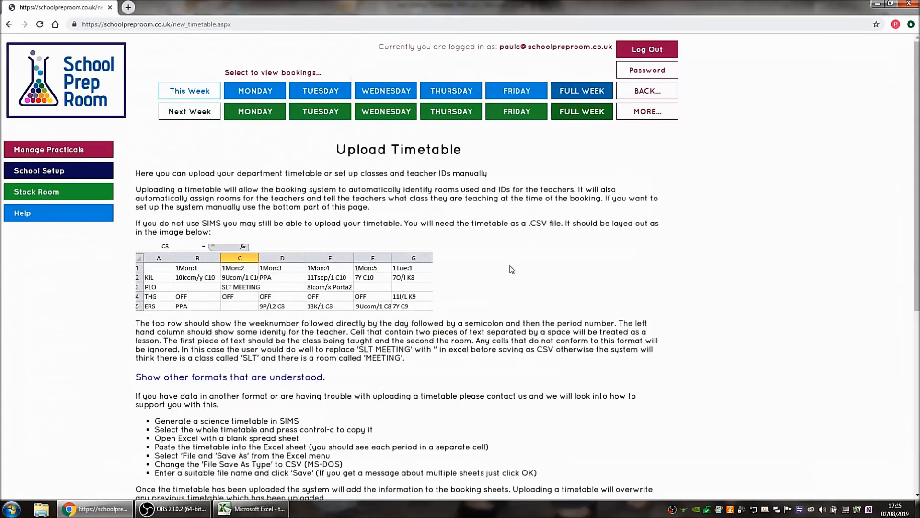
scroll(512, 270, down, 5)
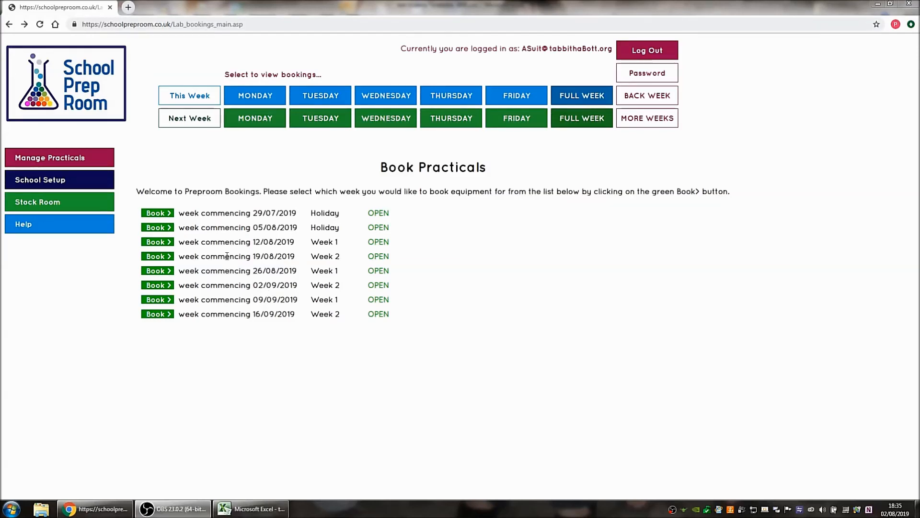
- View the bookings for weeks commencing 05/08/2019 and 12/08/2019, and open the equipment booking form for Monday P2 in the latter week
click(160, 229)
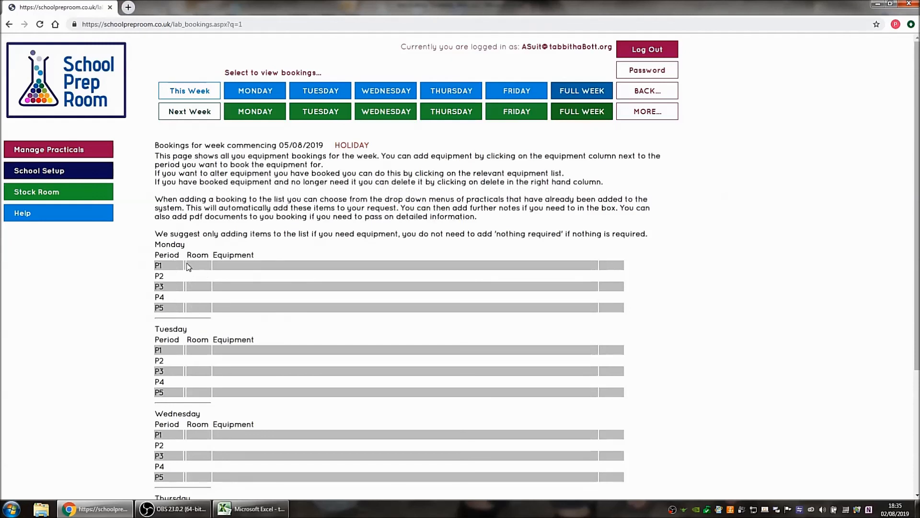
click(10, 27)
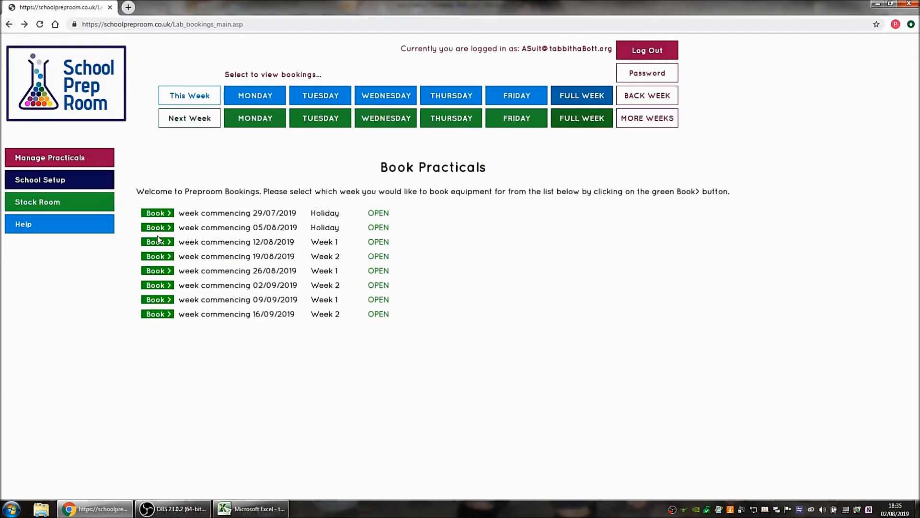
click(159, 245)
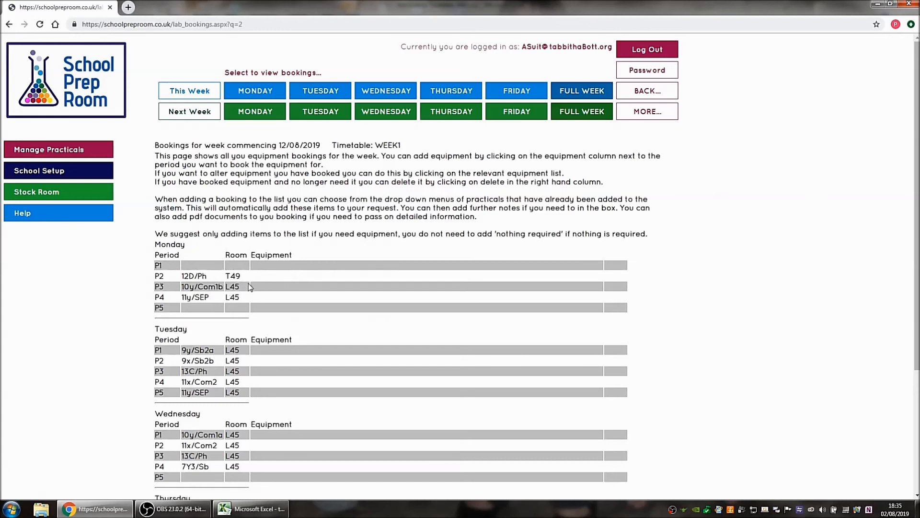
click(304, 278)
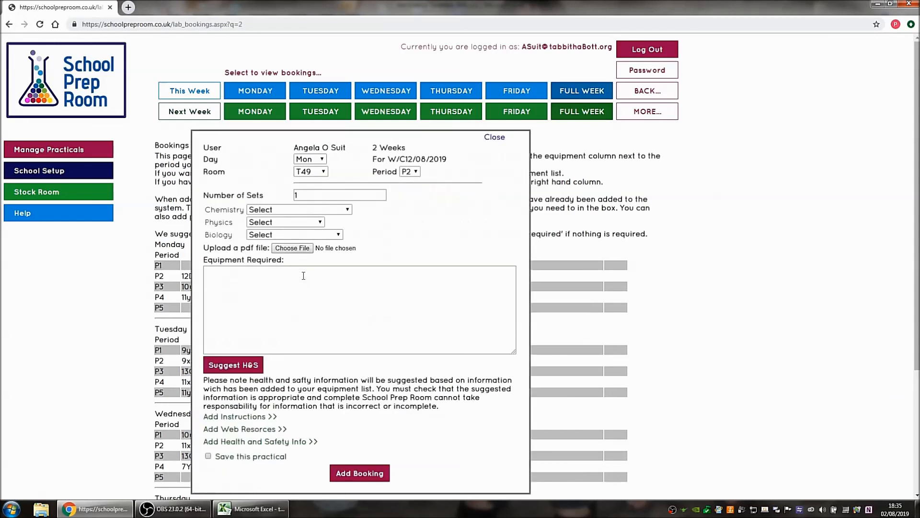